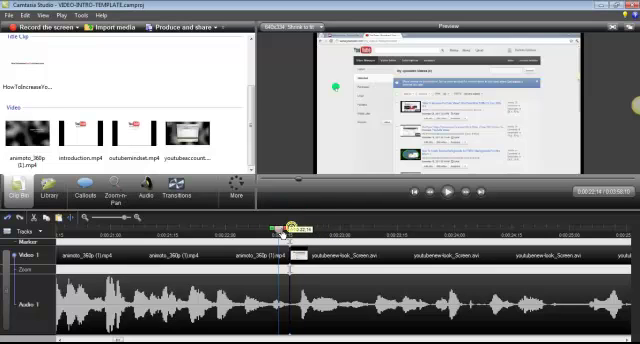
Step: Preview the cut between the intro and screen-recording clips by scrubbing and playing across it
drag(290, 232, 278, 234)
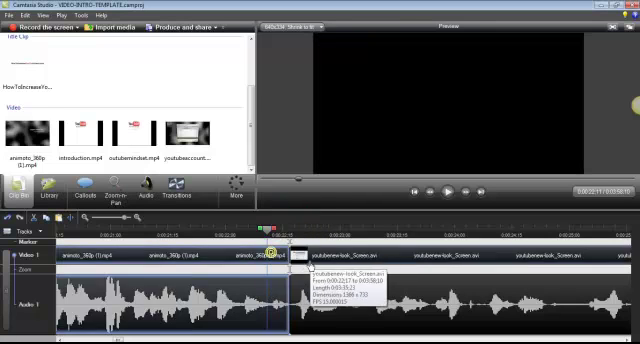
click(313, 258)
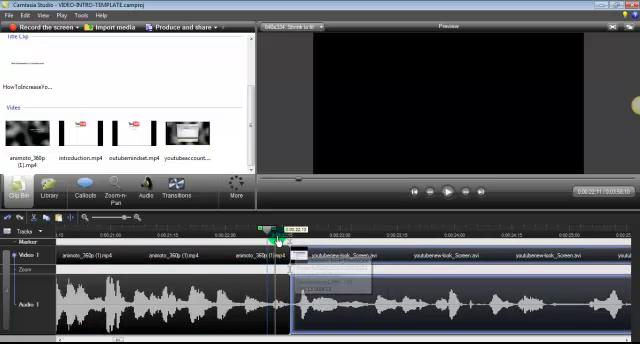
click(270, 232)
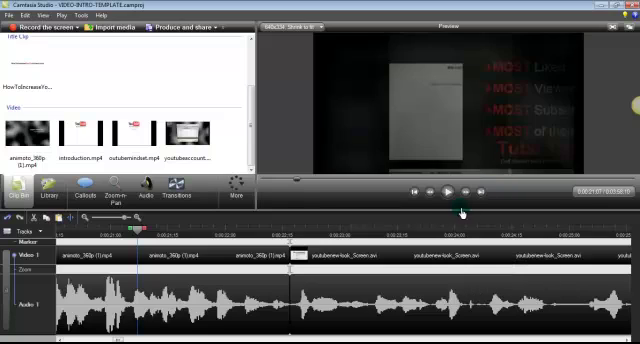
click(447, 192)
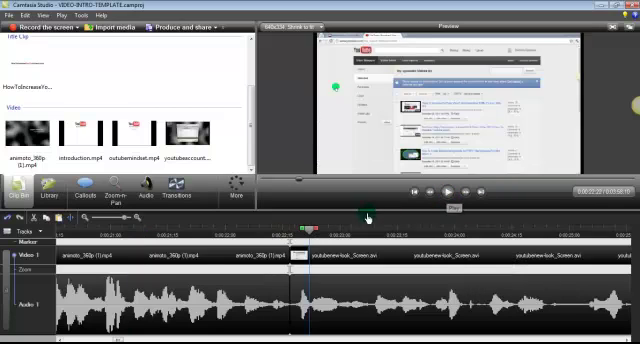
drag(325, 231, 287, 234)
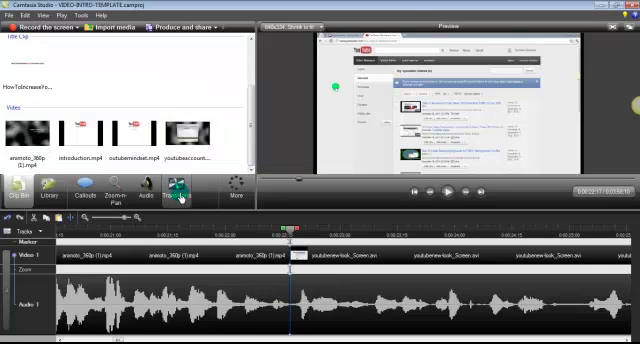
Step: Glance at the More panels list, then bring up the Transitions gallery in storyboard view
click(238, 186)
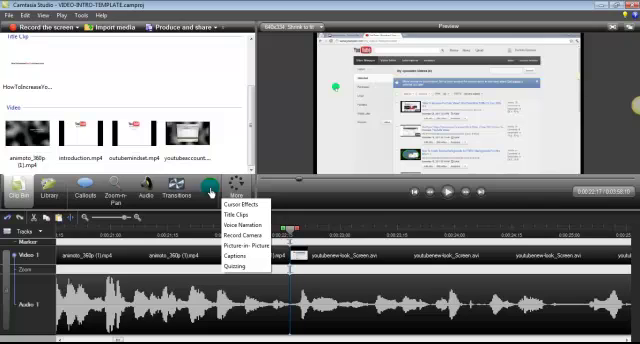
click(222, 198)
click(176, 188)
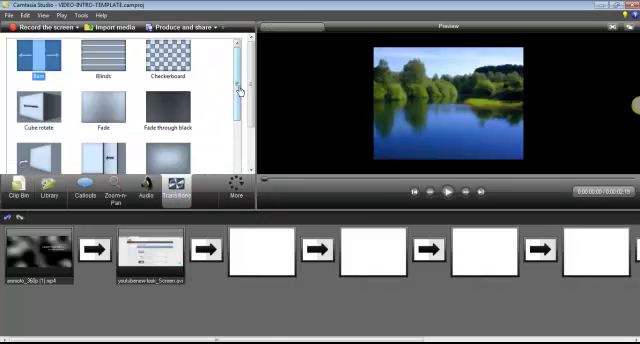
drag(232, 96, 241, 84)
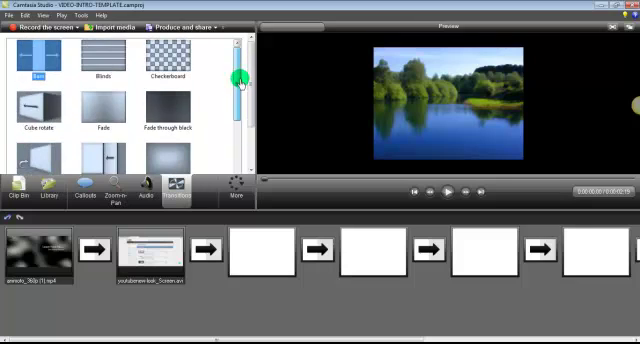
Step: Place the plain Fade transition between the intro and screen-recording clips and play it
click(110, 110)
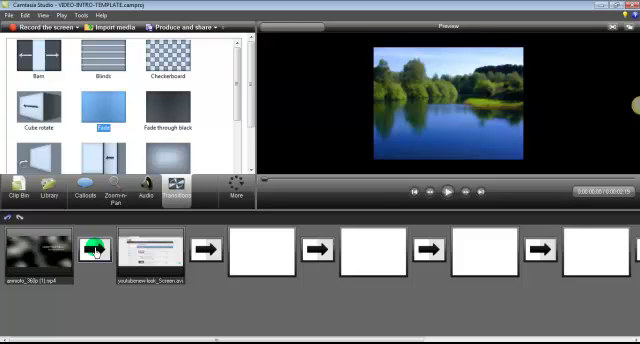
key(space)
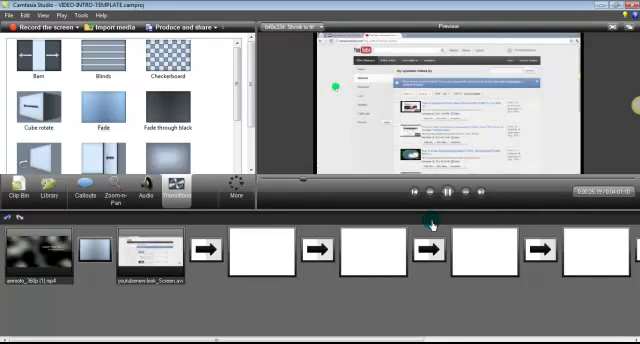
Step: Drop Fade through black onto the slot between the intro and screen-recording clips
click(93, 250)
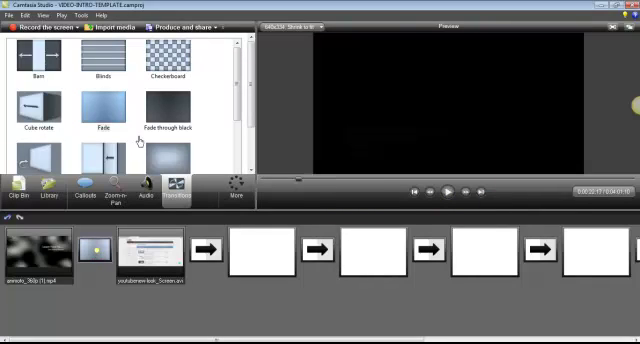
drag(157, 107, 95, 248)
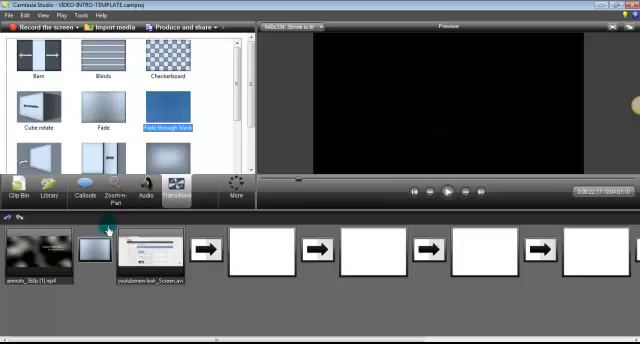
right_click(101, 265)
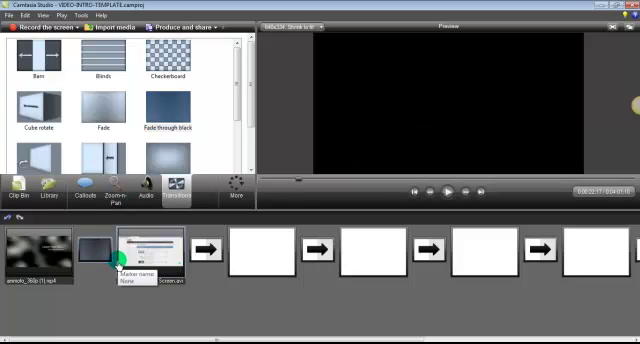
click(203, 220)
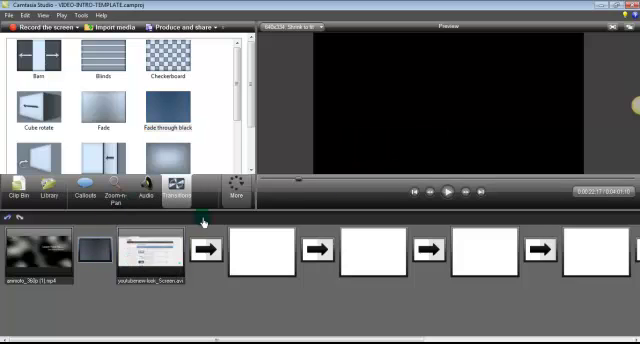
Step: Set the Fade through black duration to 0.5 seconds and play the project
right_click(98, 256)
mouse_move(130, 255)
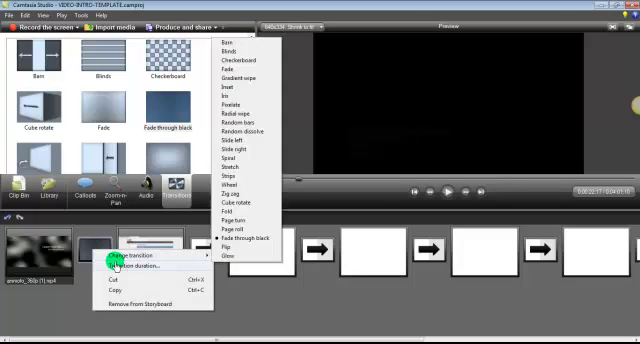
click(135, 266)
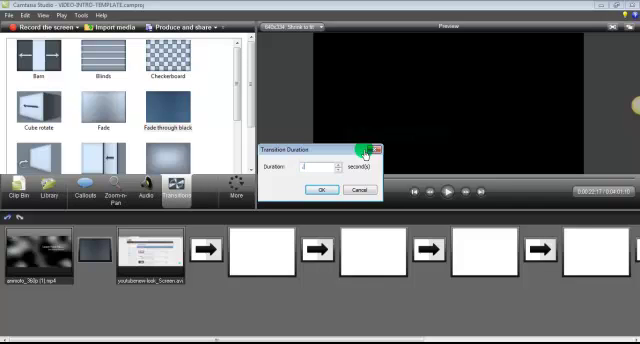
click(320, 189)
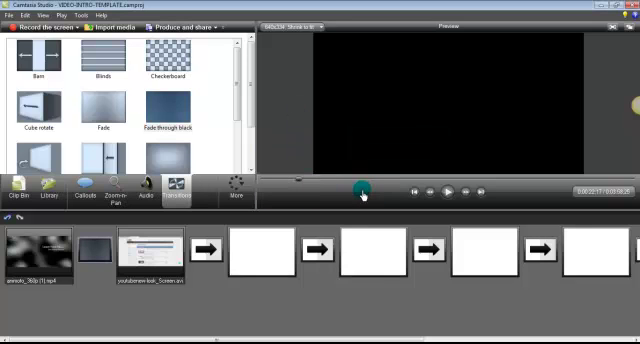
click(447, 191)
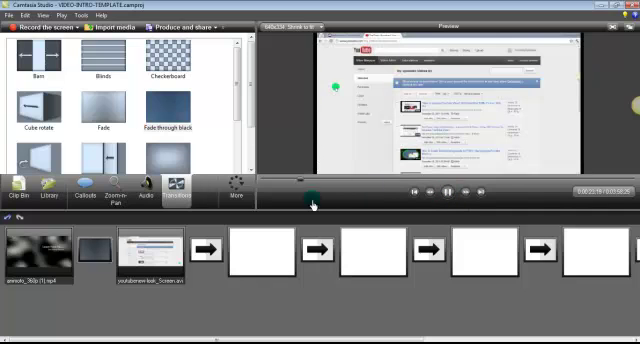
Step: Back in the timeline, play from the intro clip through the transition
click(19, 190)
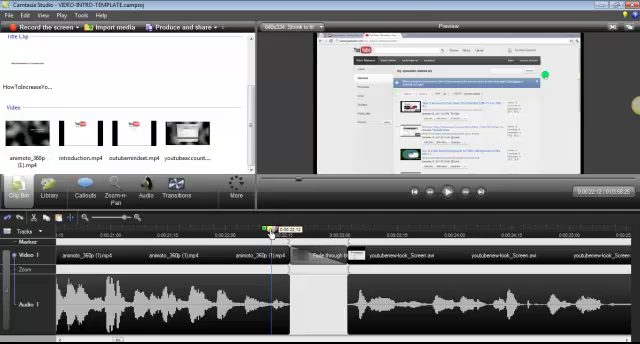
drag(271, 233, 190, 236)
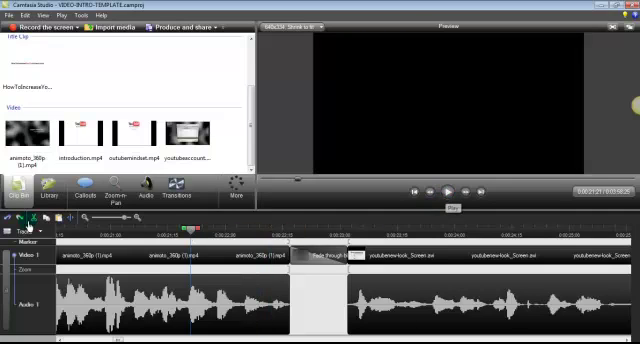
click(72, 233)
click(447, 191)
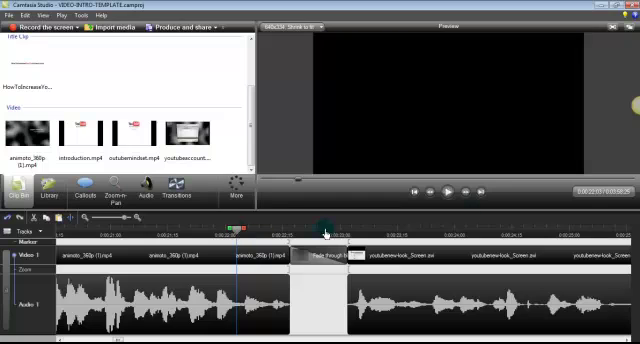
click(447, 191)
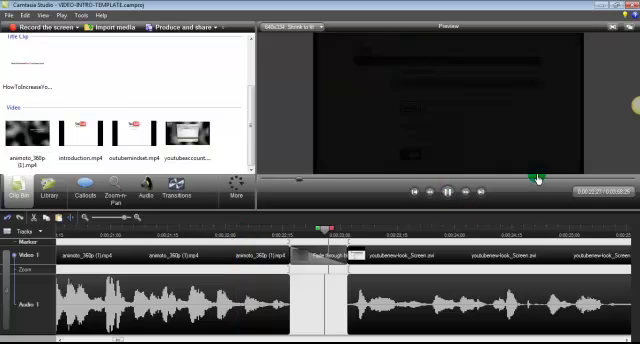
click(447, 192)
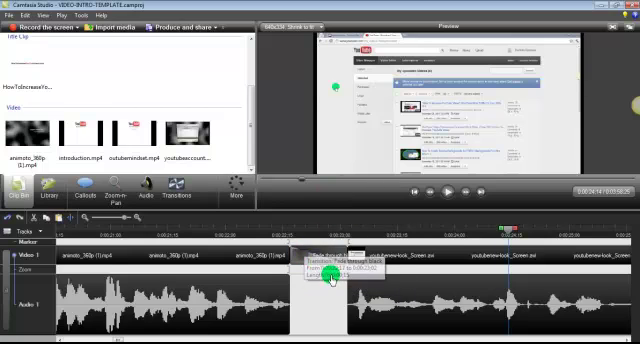
Step: Scrub back and forth across the half-second Fade through black
click(275, 233)
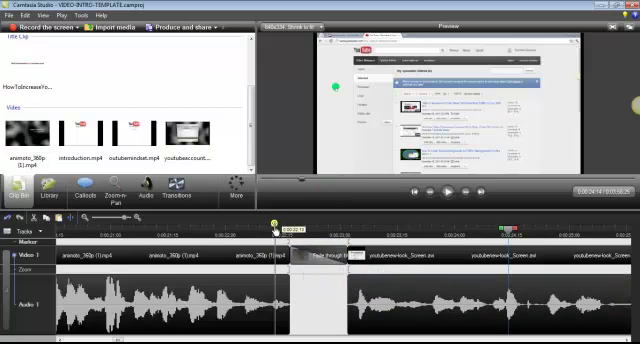
mouse_move(275, 232)
mouse_down()
mouse_move(390, 232)
mouse_move(195, 233)
mouse_up()
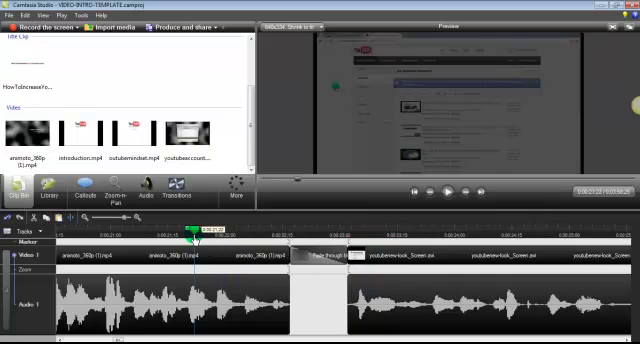
drag(195, 233, 447, 233)
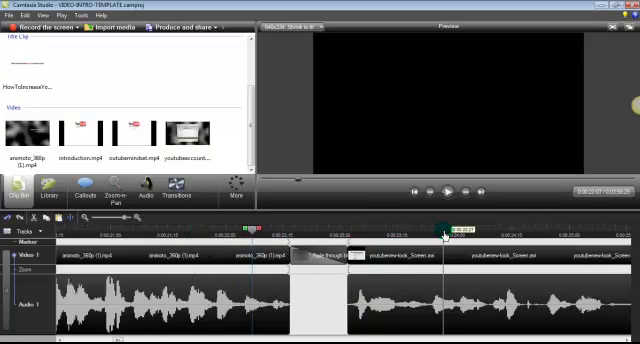